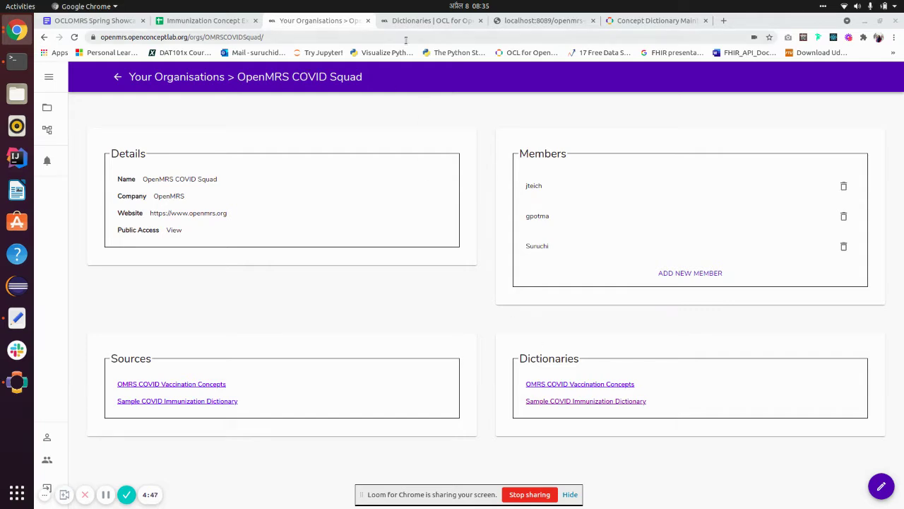
- Show the concept list (vaccine, immune) of the Sample COVID Immunization Dictionary and bring up add-concept options
click(416, 21)
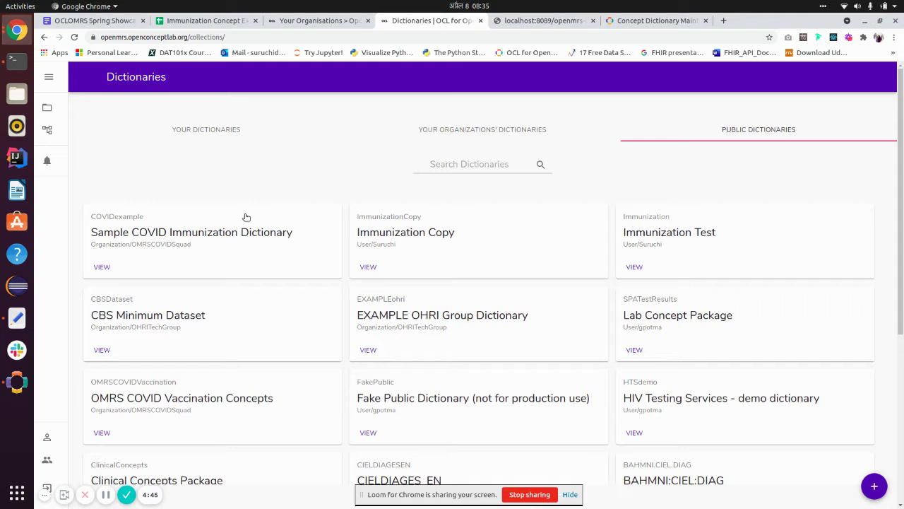
click(225, 227)
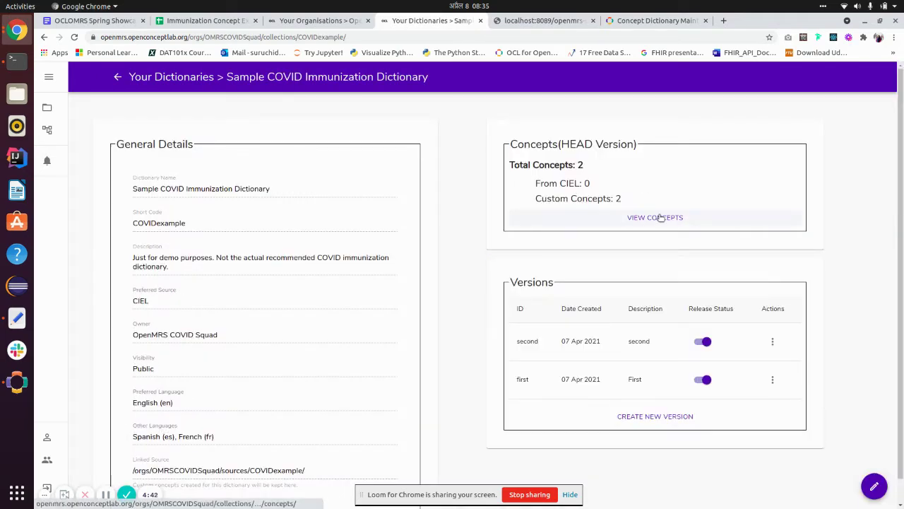
click(657, 218)
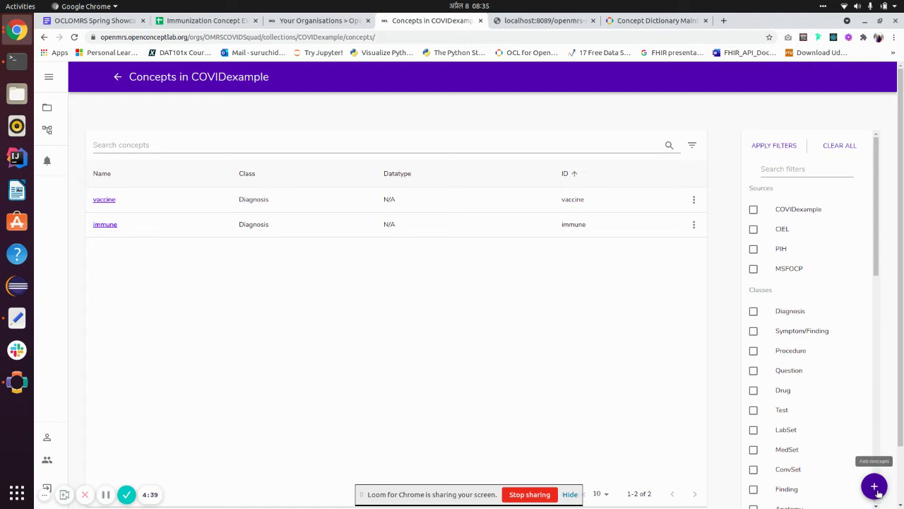
click(875, 487)
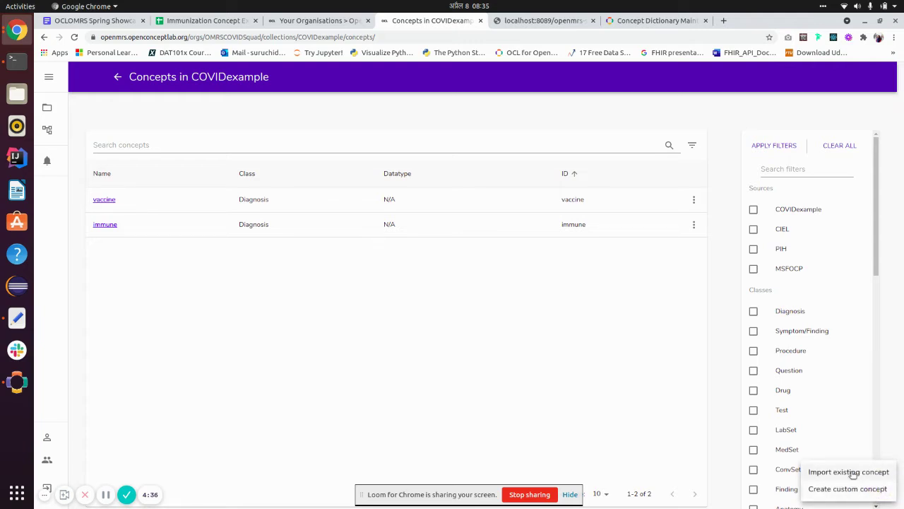
- Search CIEL concepts for 'vacc' and add Vaccination Reaction to the dictionary
click(853, 472)
click(853, 471)
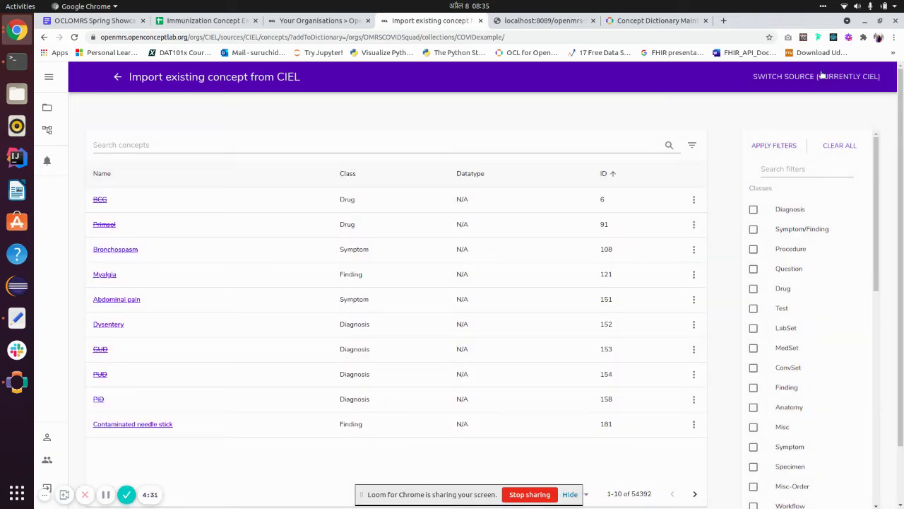
click(823, 76)
click(344, 98)
click(290, 145)
text(va)
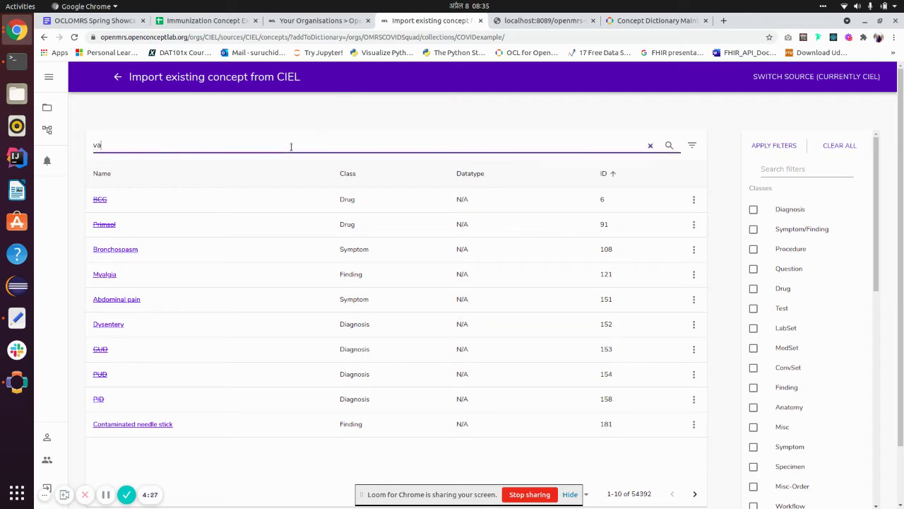
text(cc)
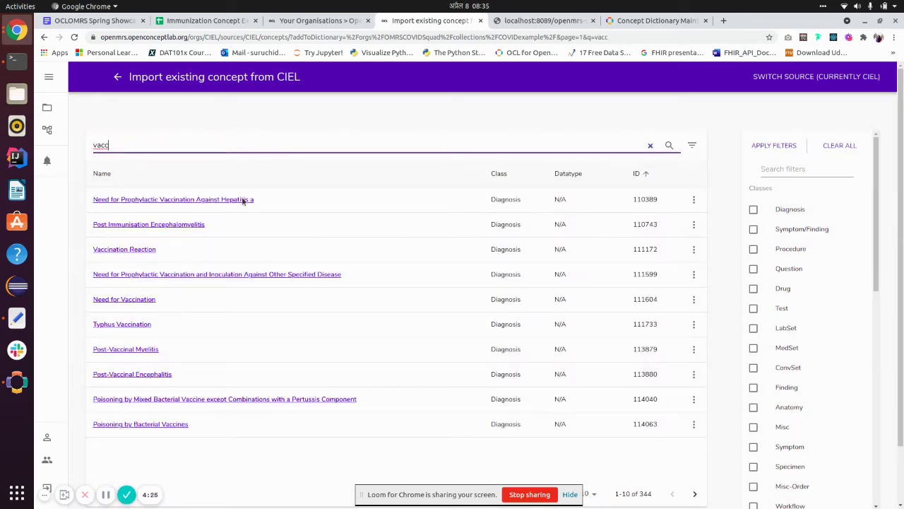
click(181, 249)
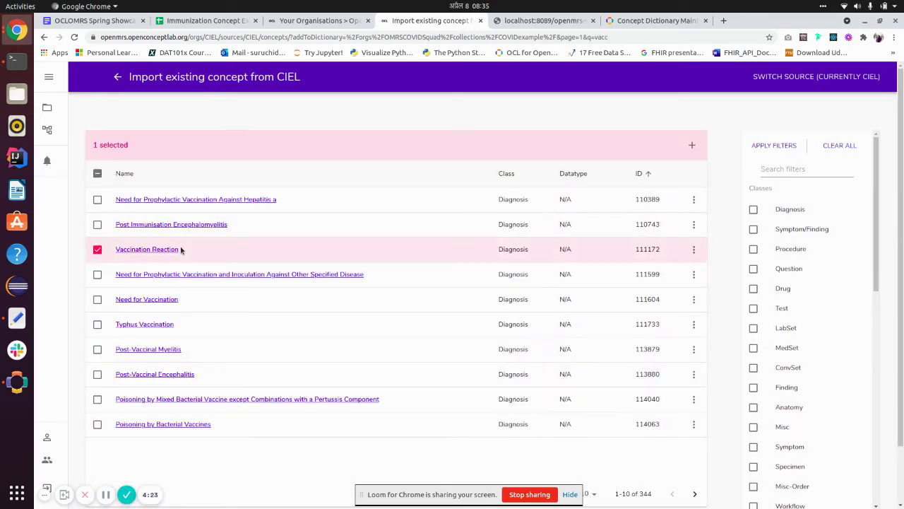
click(691, 146)
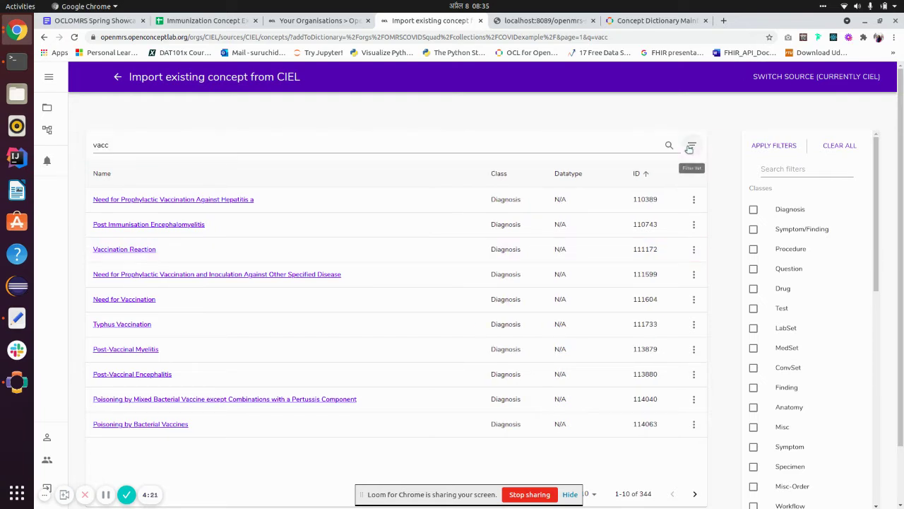
- Go to the bulk CIEL concept page and copy the twelve CIEL codes from the spreadsheet
click(116, 79)
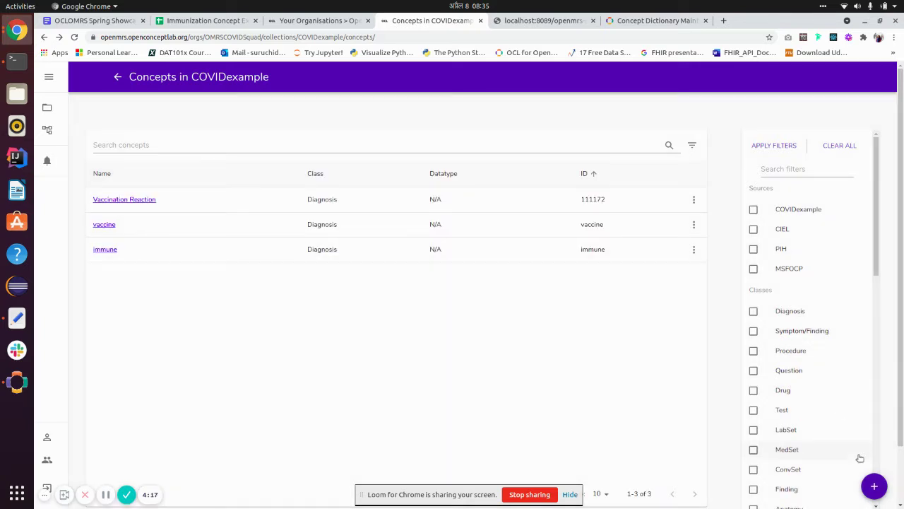
click(875, 485)
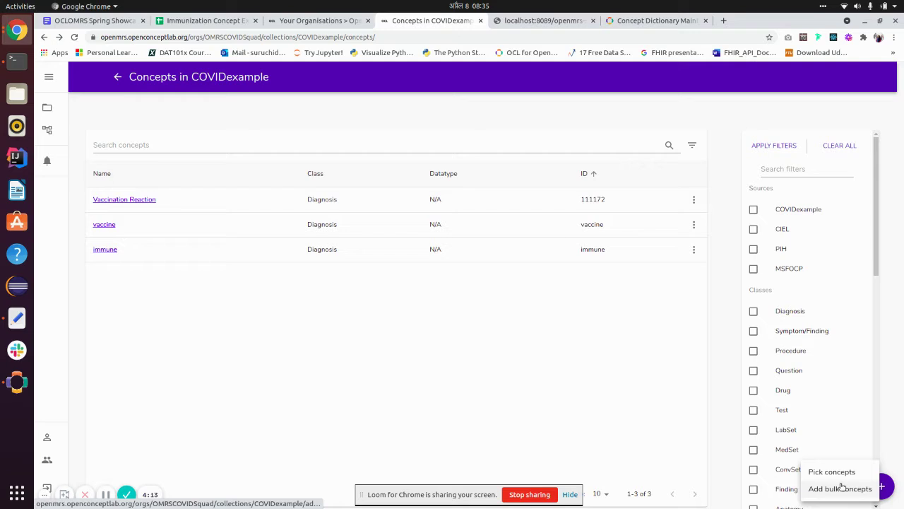
click(840, 488)
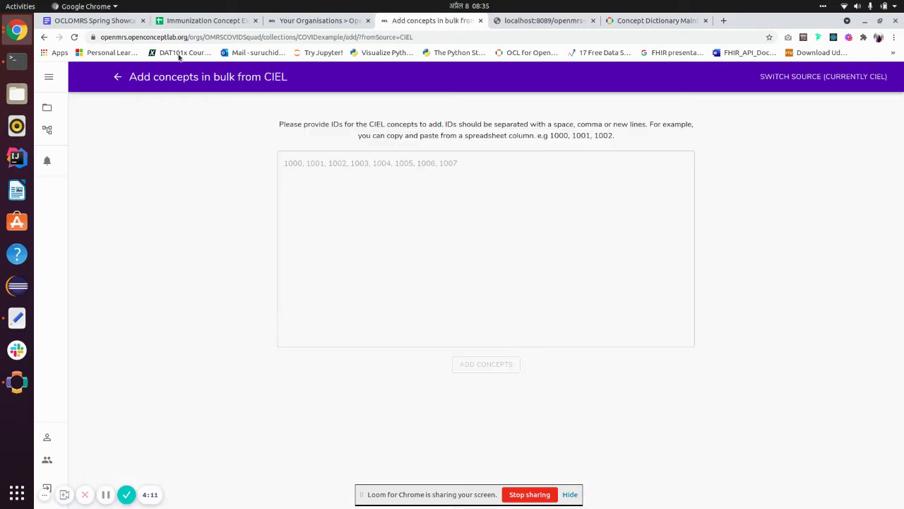
click(194, 21)
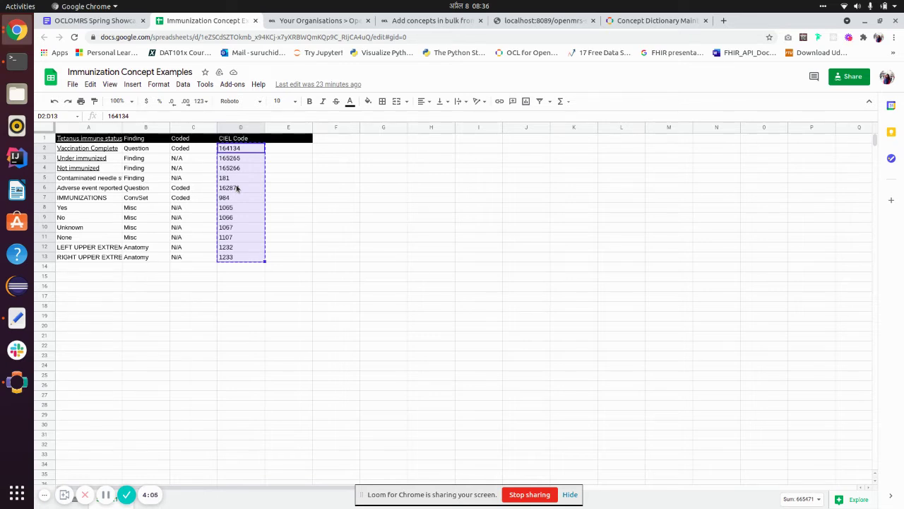
- Paste the twelve CIEL codes into the bulk box and add them, with 42 dependent concepts
click(441, 22)
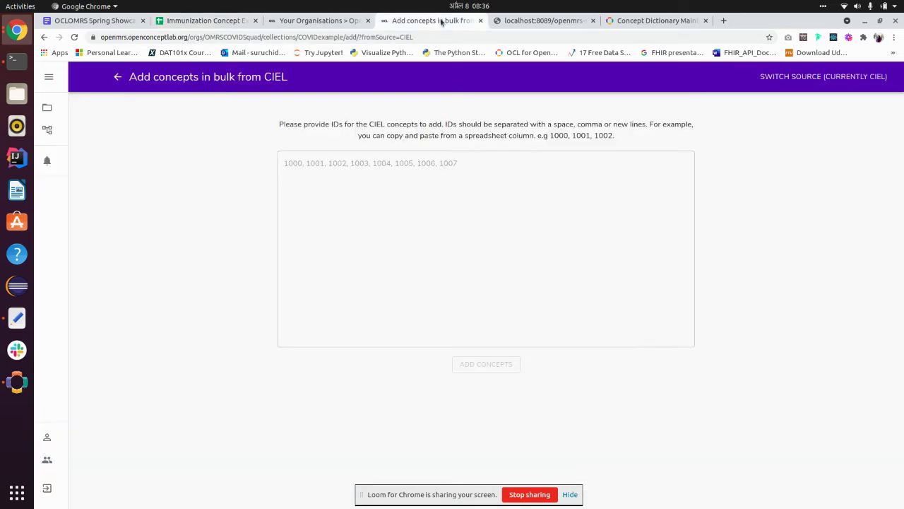
click(379, 210)
key(ctrl+v)
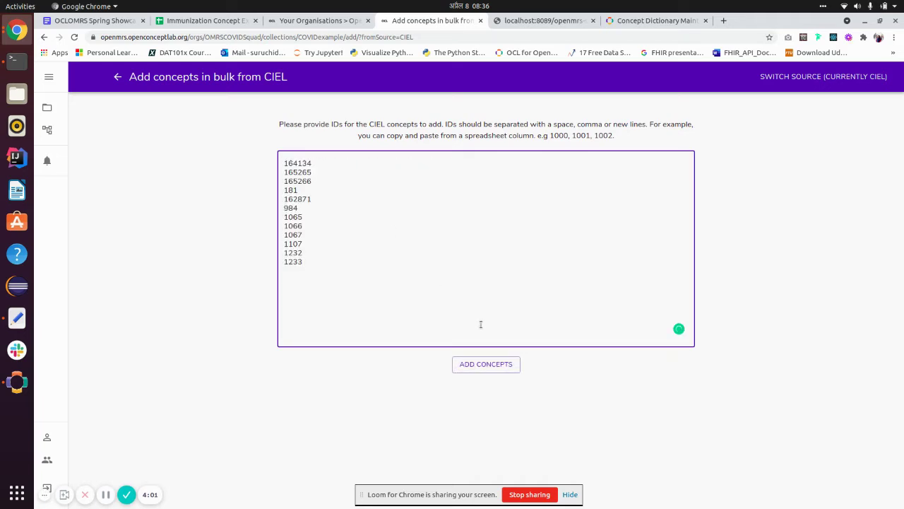
click(492, 365)
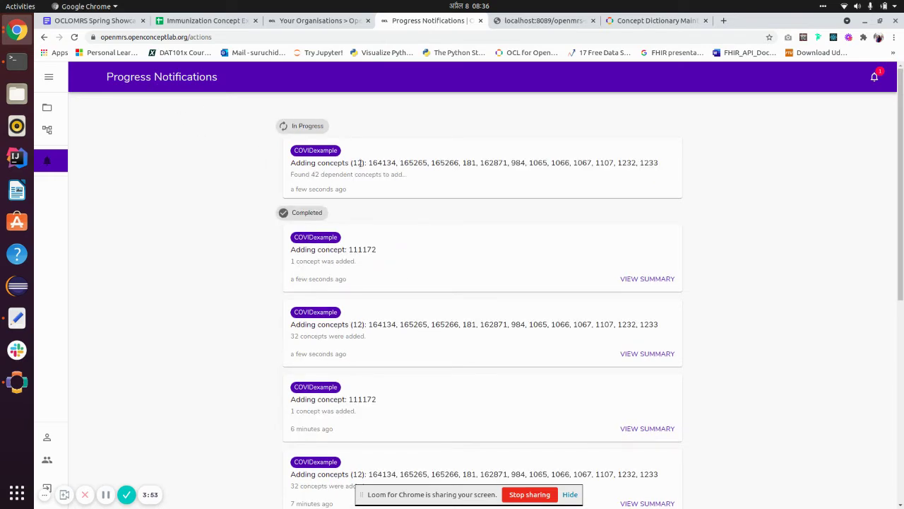
- Go via Public Dictionaries to the Sample COVID Immunization Dictionary's 35-concept list
click(47, 108)
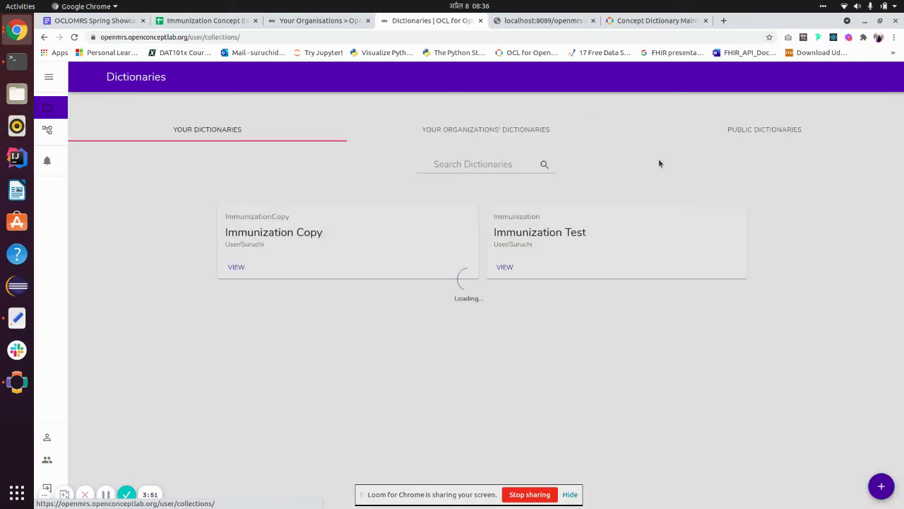
click(741, 129)
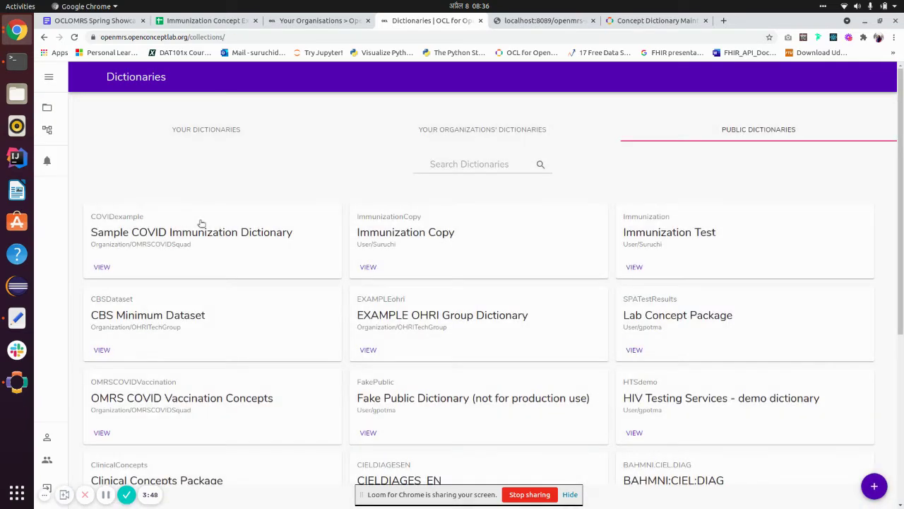
click(200, 224)
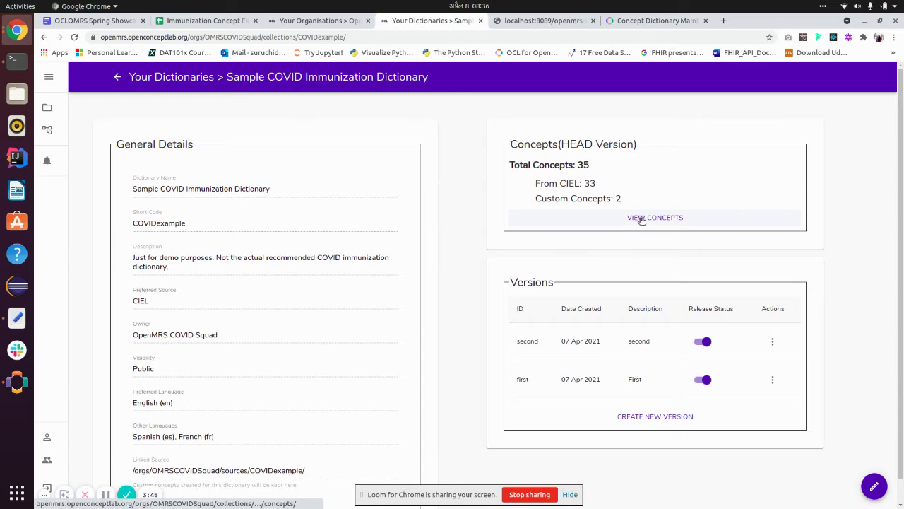
click(640, 219)
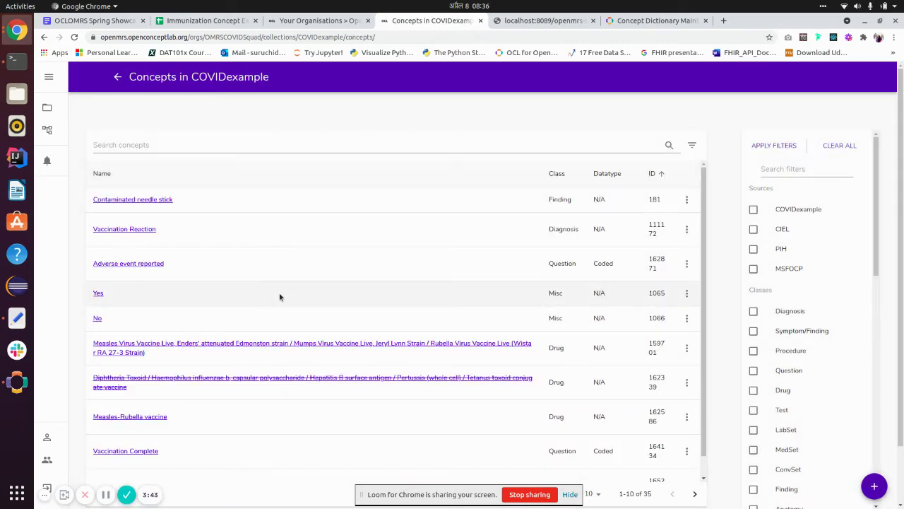
- Create a custom Diagnosis concept with OCL ID 'immunizations' and name 'immunizationss'
click(873, 485)
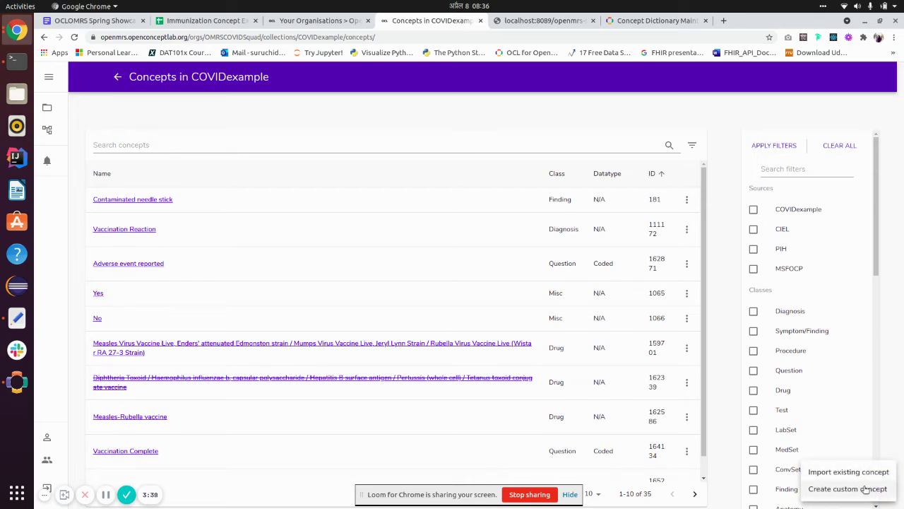
click(866, 489)
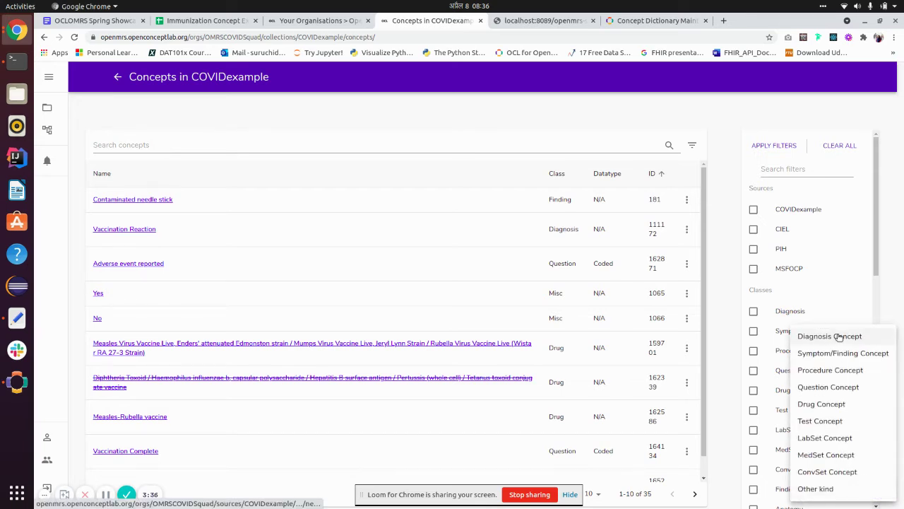
click(839, 337)
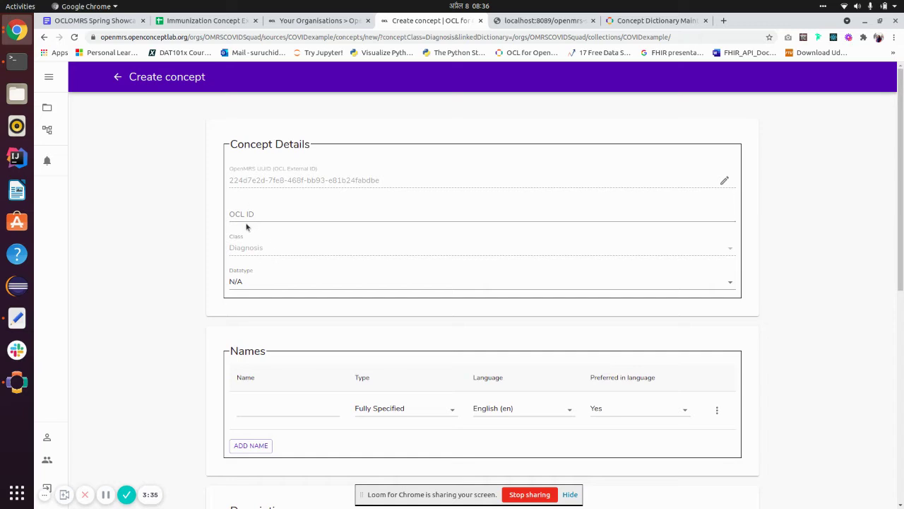
click(246, 215)
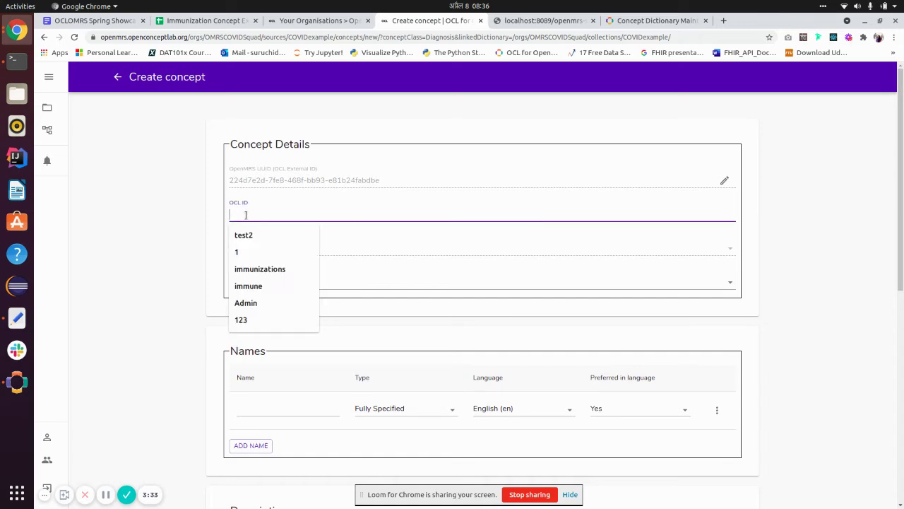
click(290, 267)
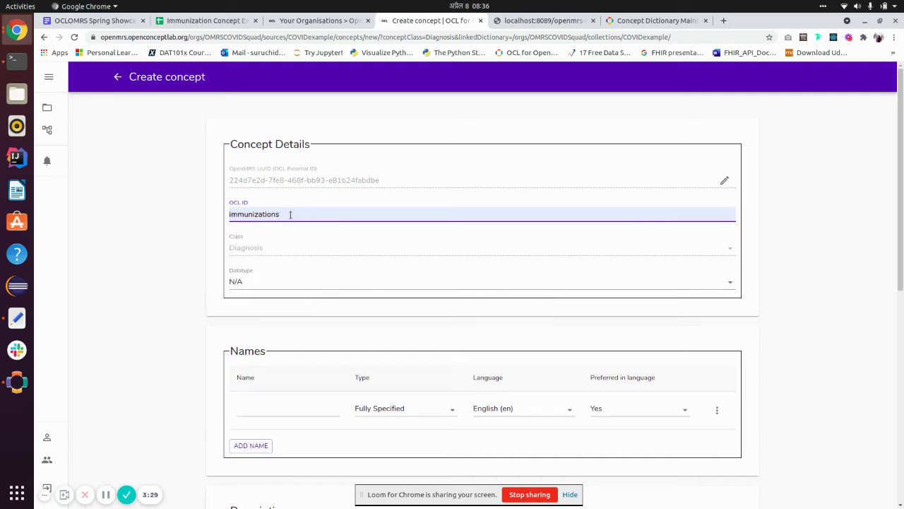
click(278, 407)
text(immuni)
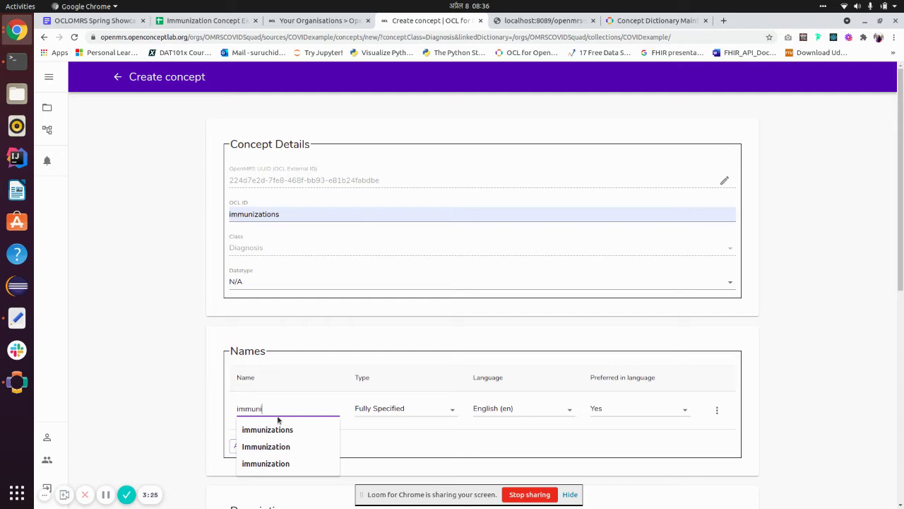
text(zationss)
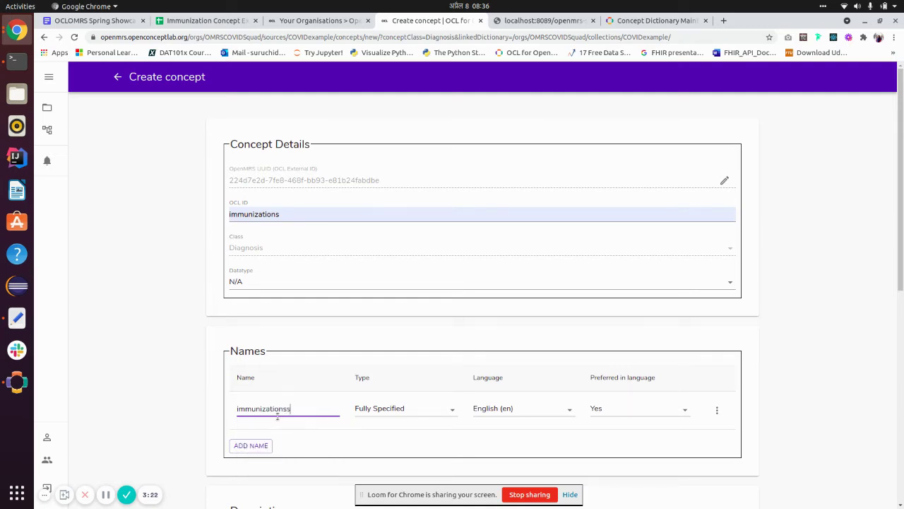
drag(896, 286, 897, 494)
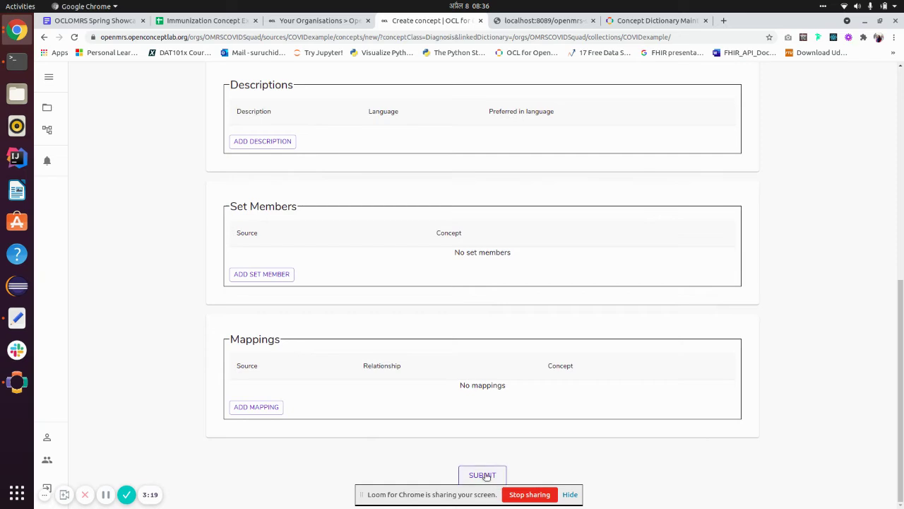
click(486, 477)
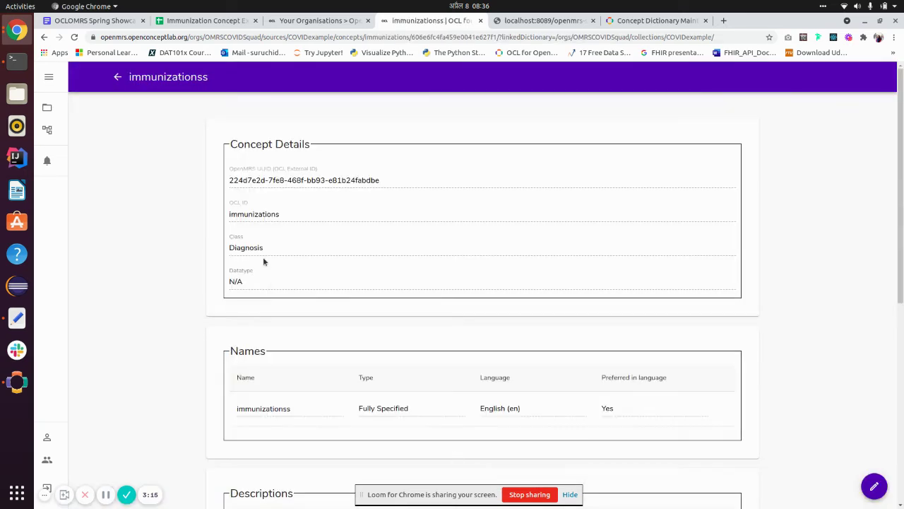
- Create a new dictionary version with ID 'third' and description 'third'
click(118, 77)
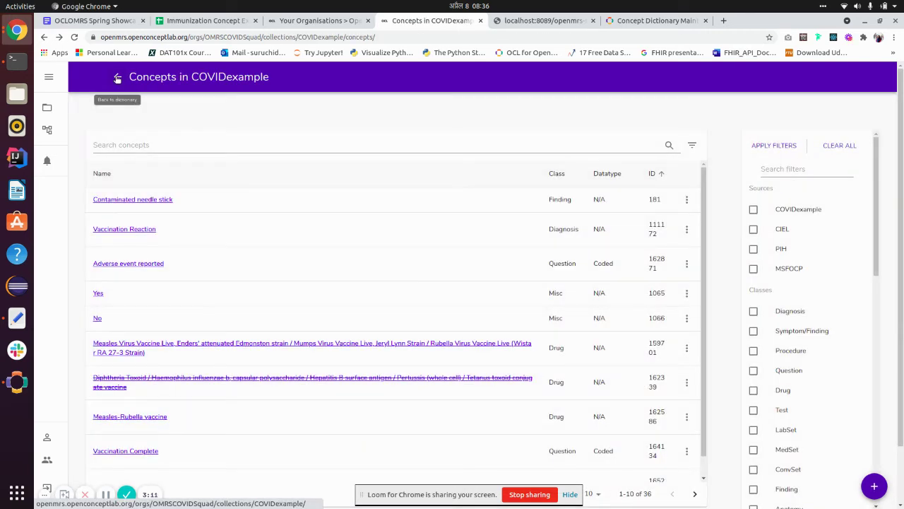
click(117, 78)
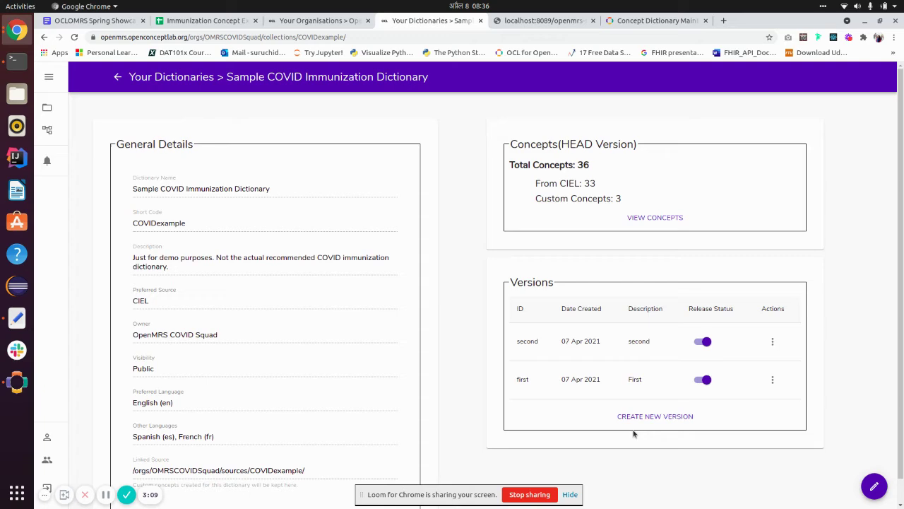
click(640, 417)
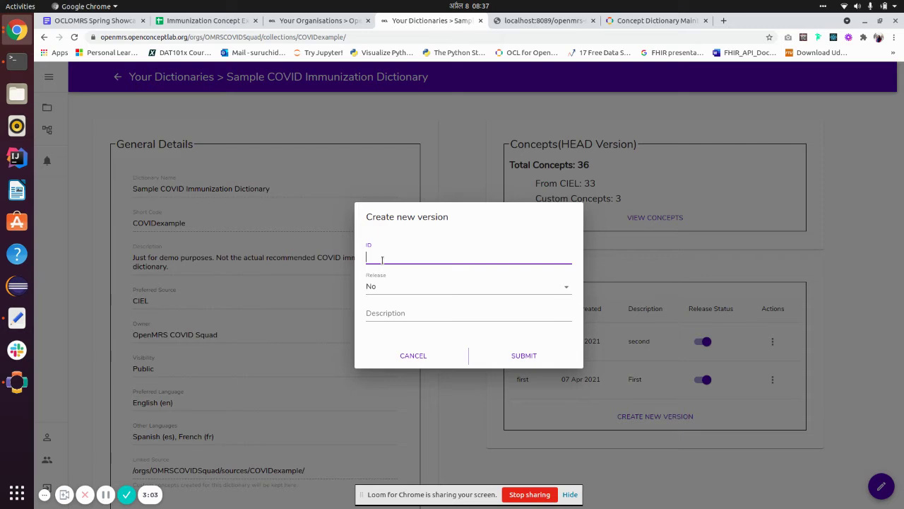
text(thrd)
click(393, 313)
text(thi)
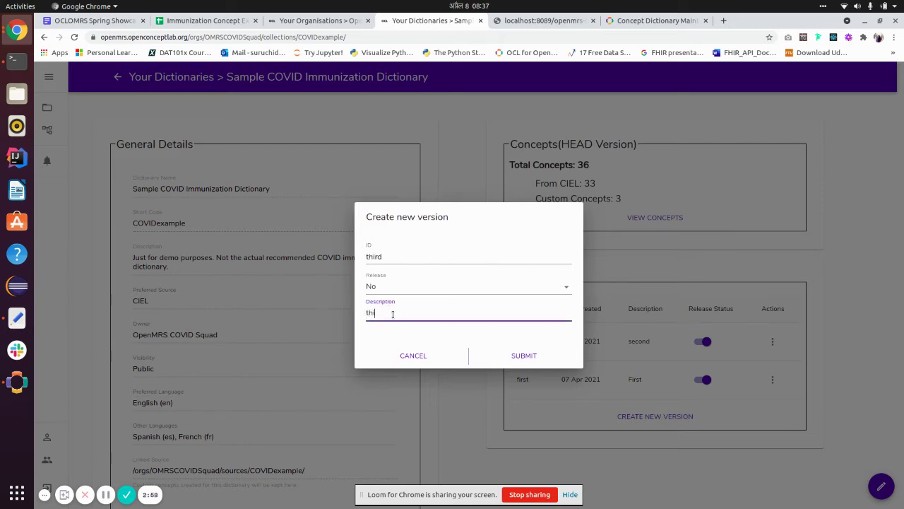
text(rd)
click(534, 354)
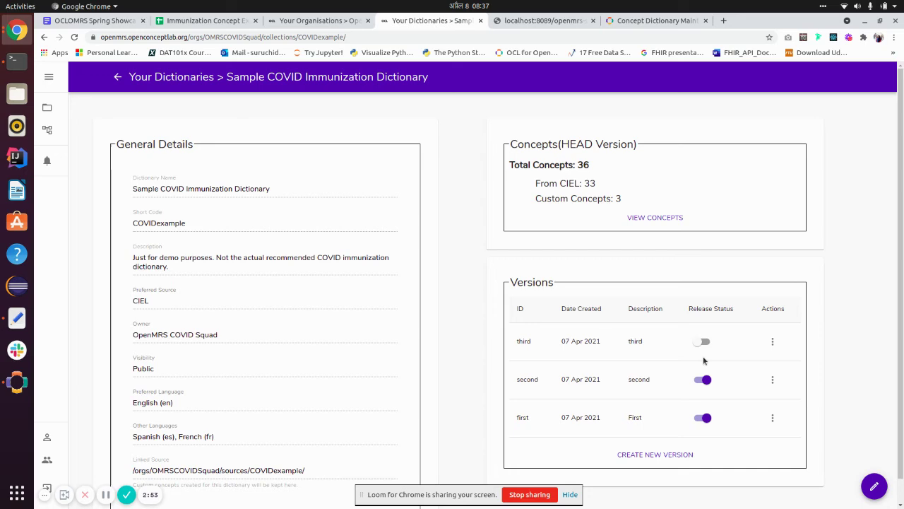
- Mark version 'third' as released and copy its subscription URL
click(708, 342)
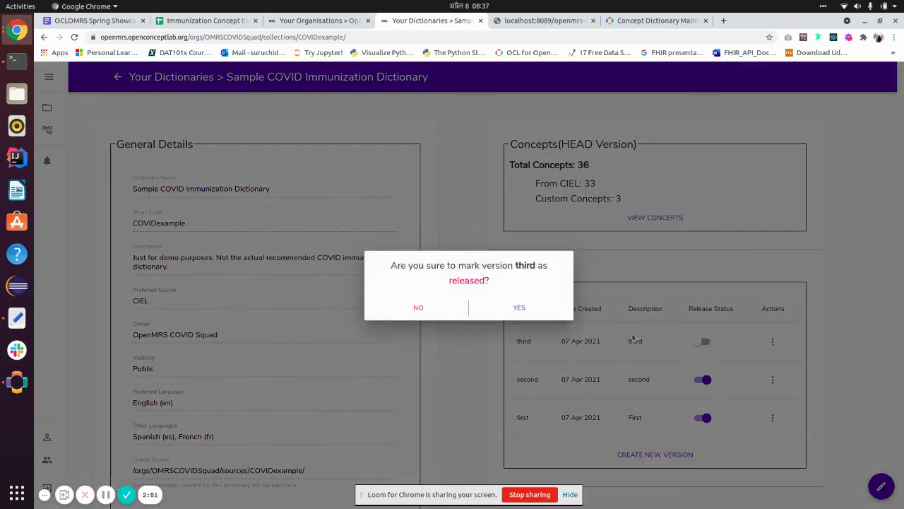
click(518, 309)
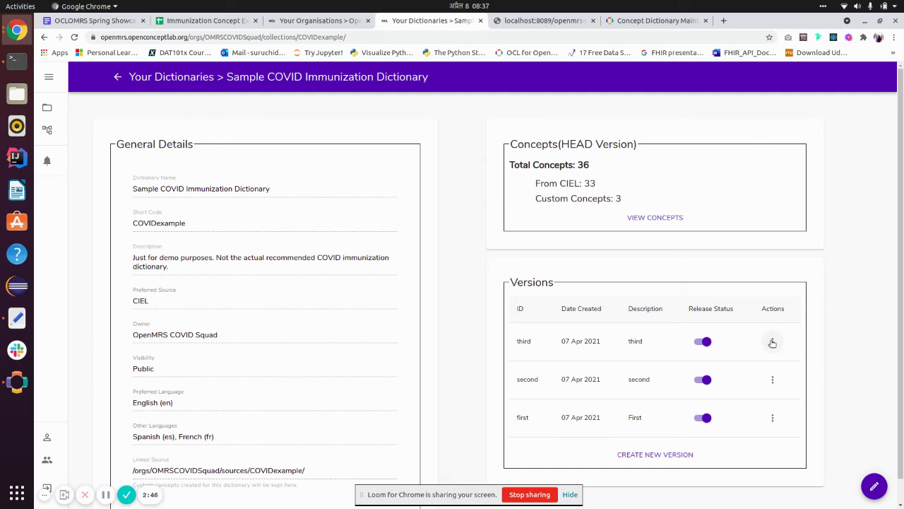
click(772, 341)
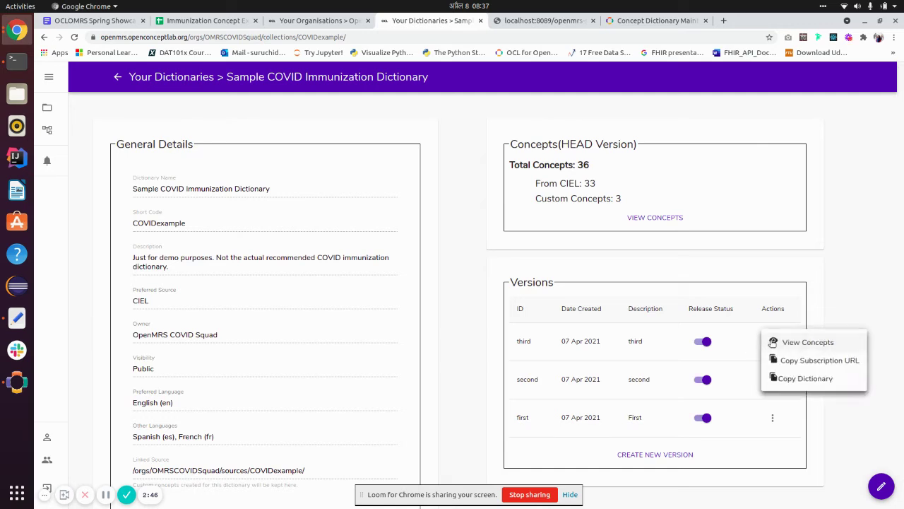
click(803, 363)
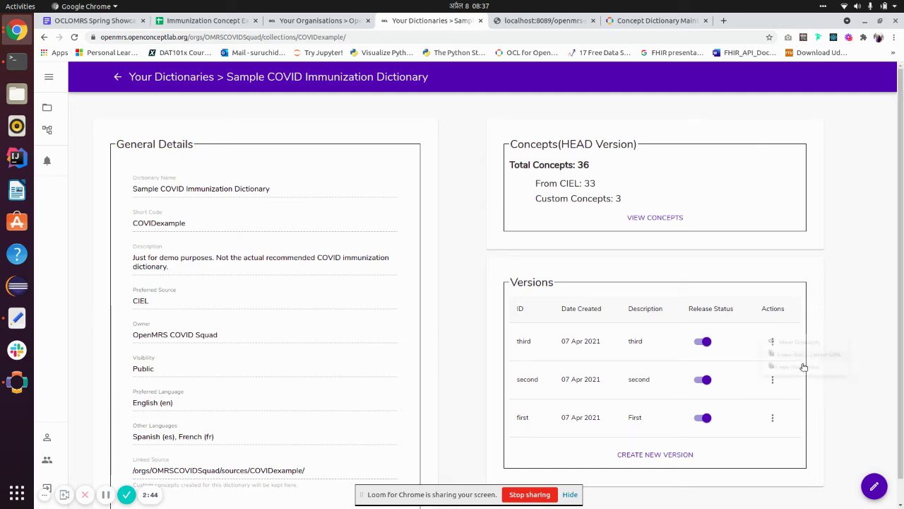
- Save the OpenMRS subscription with the dictionary URL and import from the subscription server
click(515, 21)
click(353, 176)
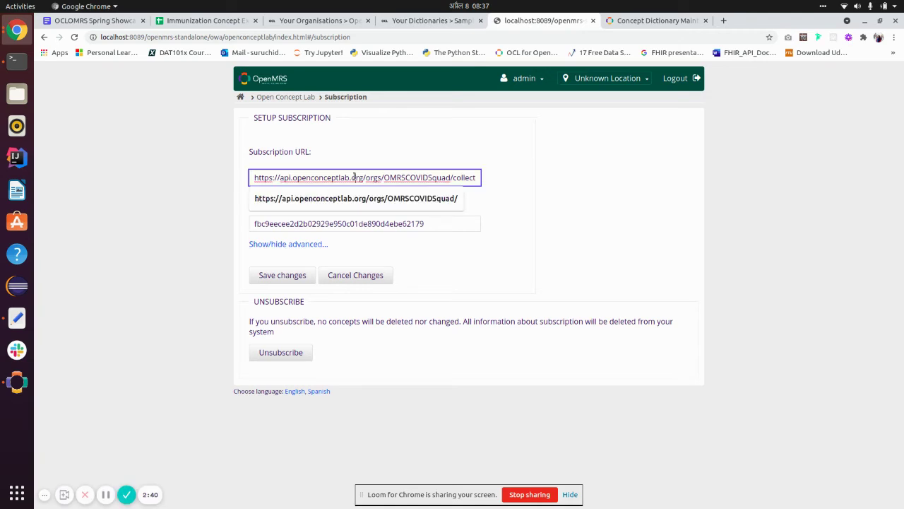
click(395, 129)
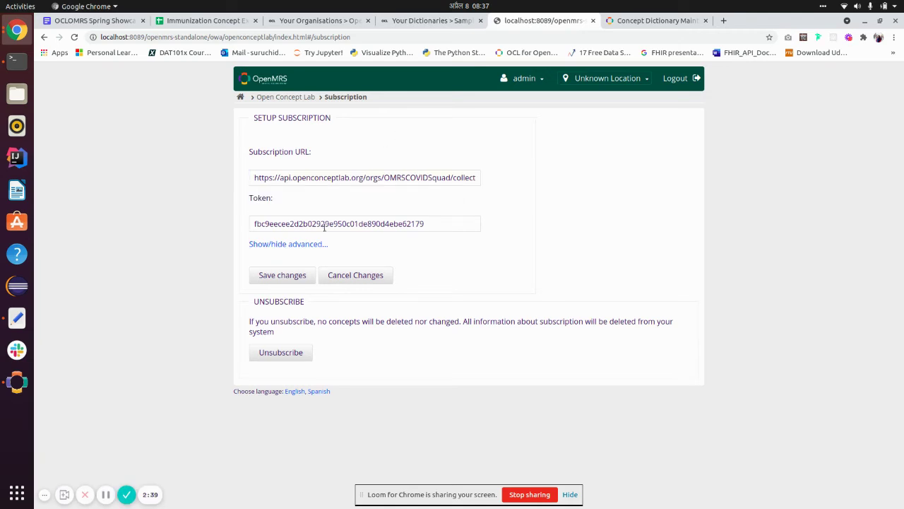
click(283, 276)
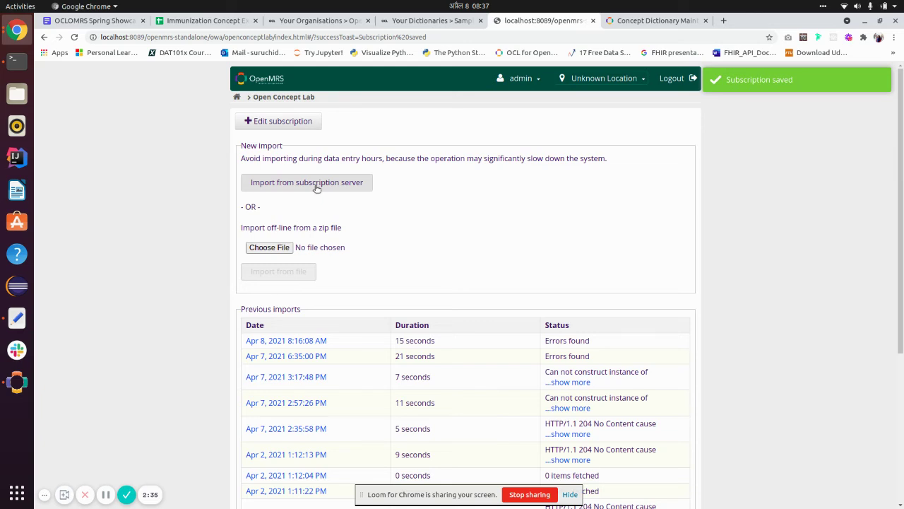
click(316, 185)
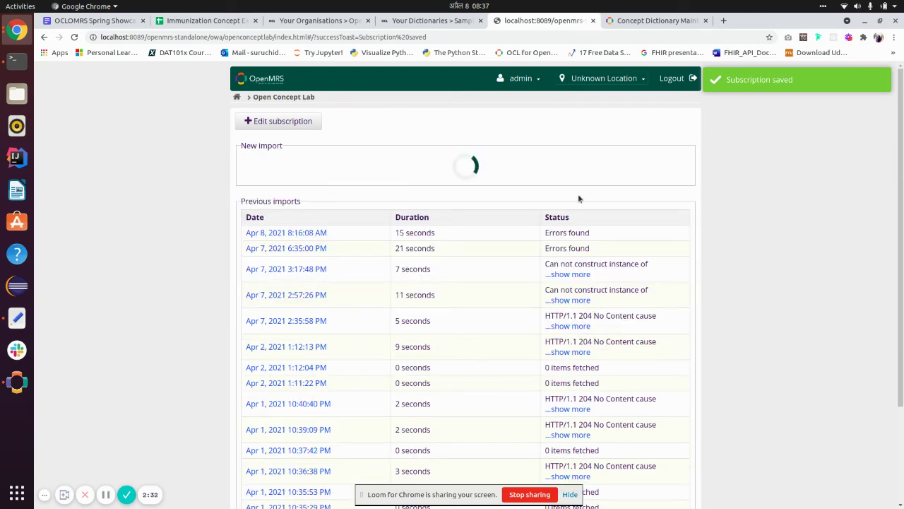
- Search OpenMRS's concept dictionary for 'vacc' (36 results), then return to the OCL dictionary
click(656, 20)
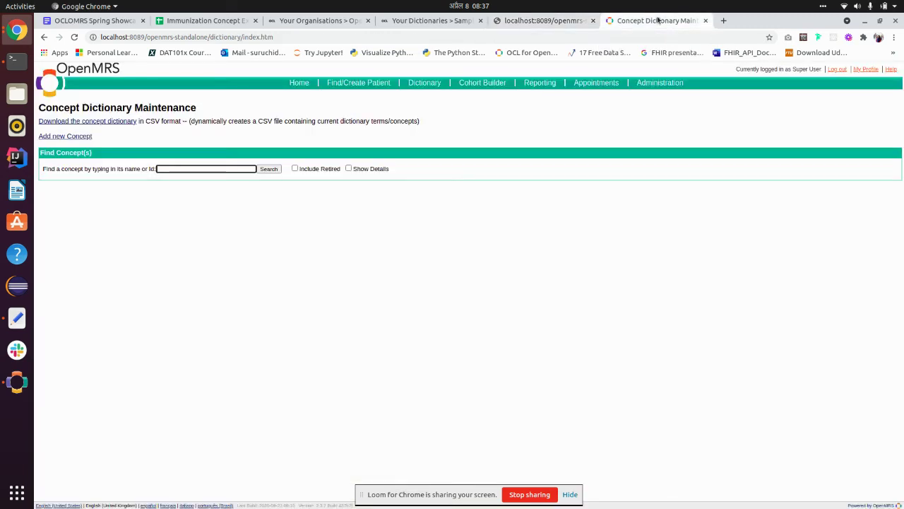
click(217, 166)
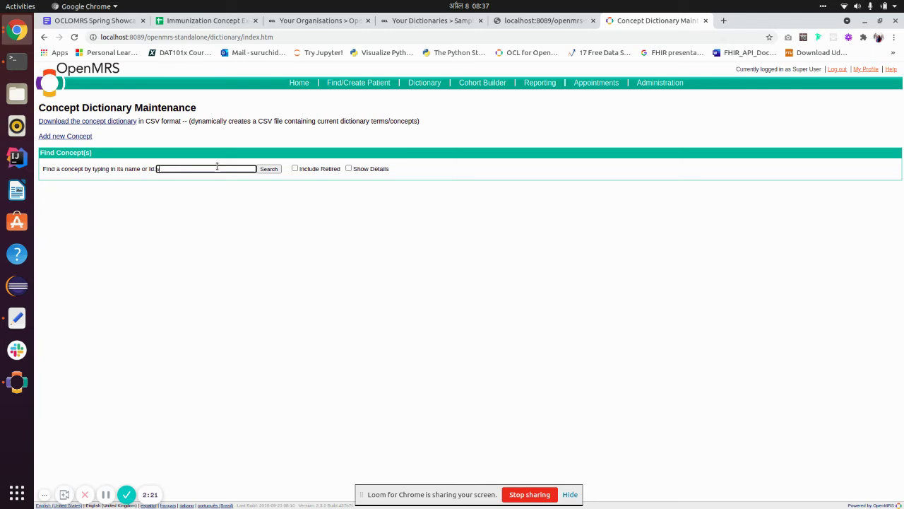
text(vacc)
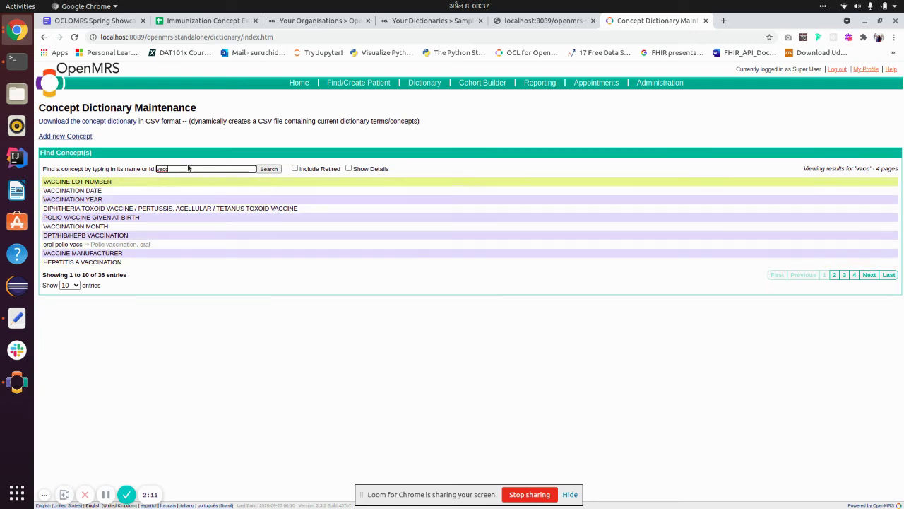
click(315, 19)
click(436, 22)
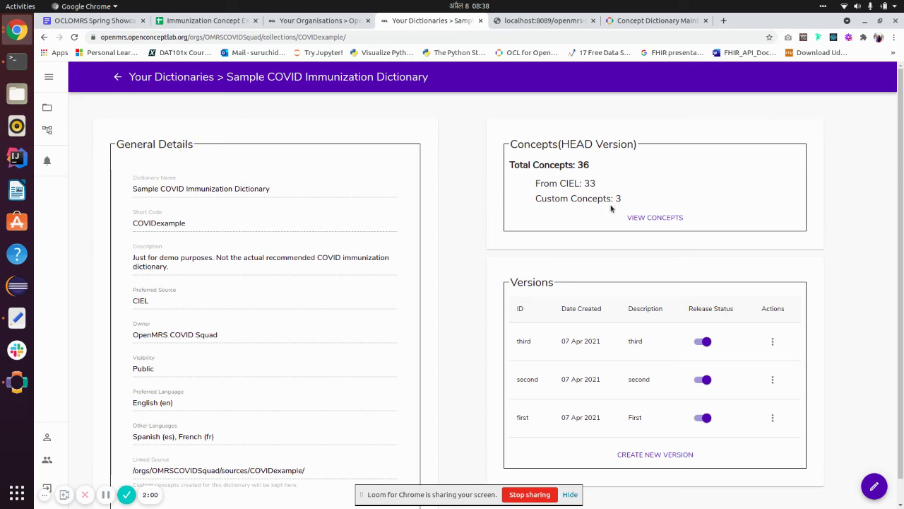
- Copy version 'third' into new dictionary 'Copy of COVID Immunization' with short code CopyCOVID
click(774, 341)
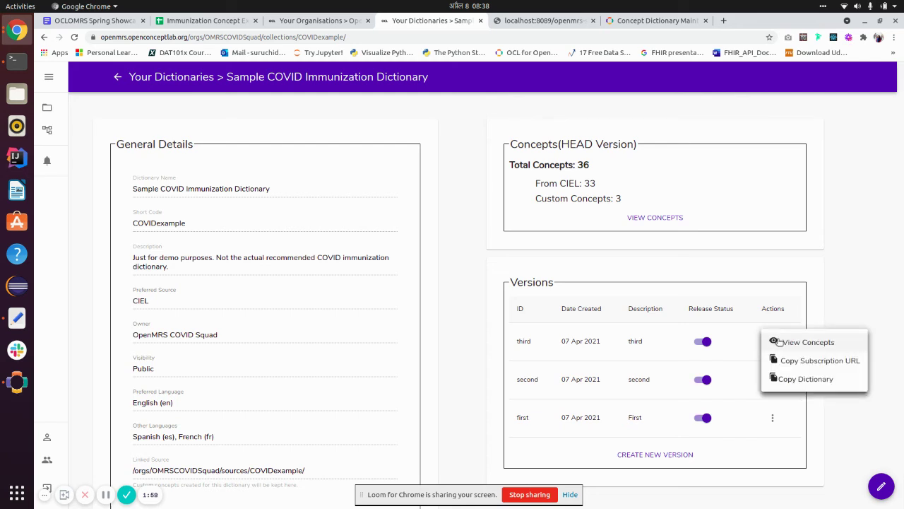
click(799, 380)
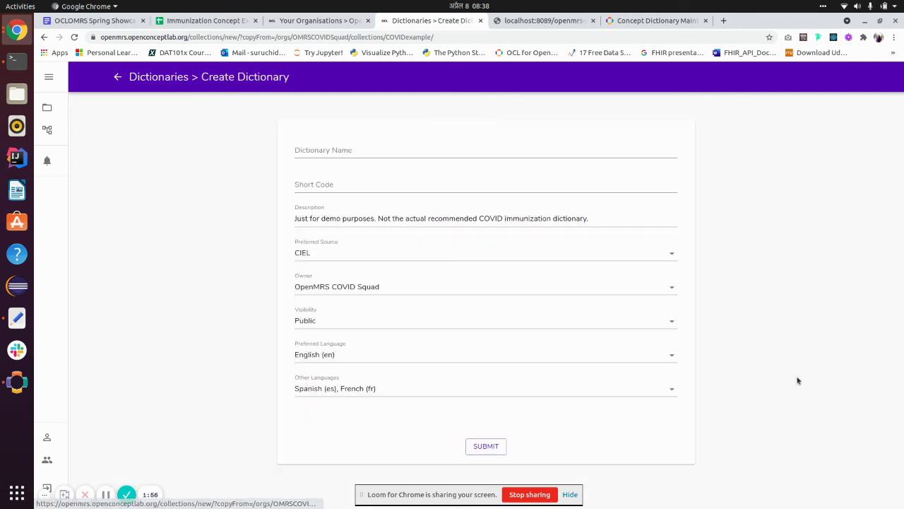
click(327, 148)
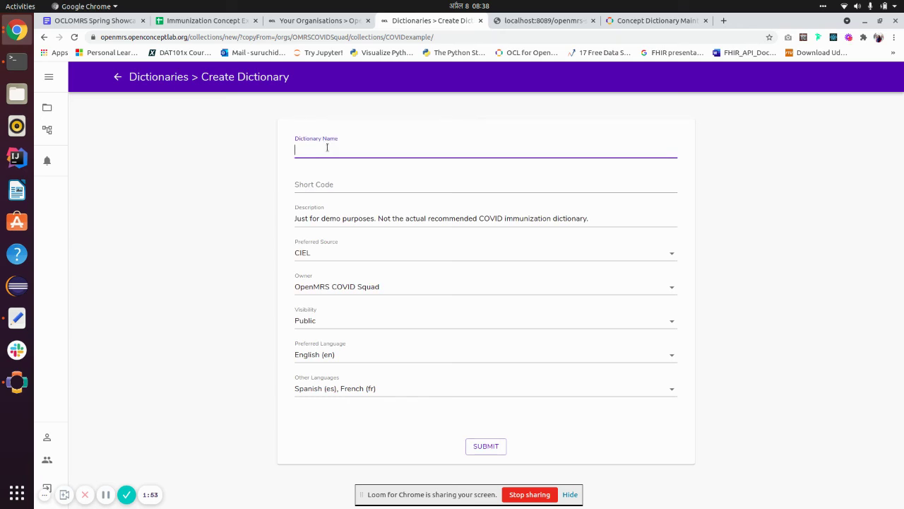
text(Copy of C)
text(VID I)
text(mmunization)
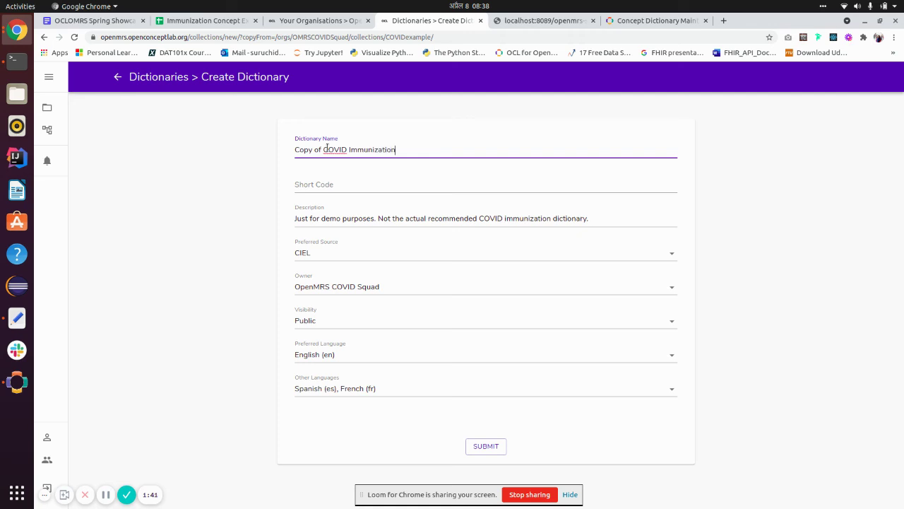
click(339, 186)
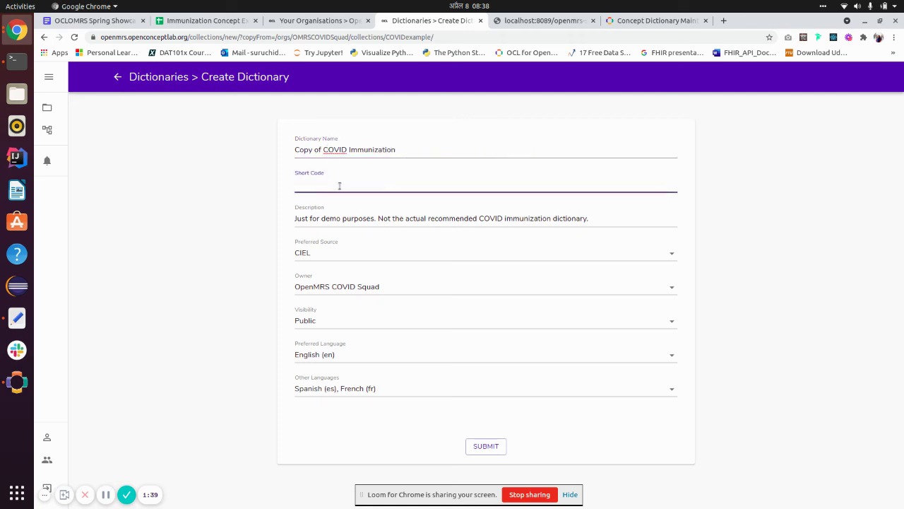
text(C)
text(opyC)
text(OVID)
click(490, 447)
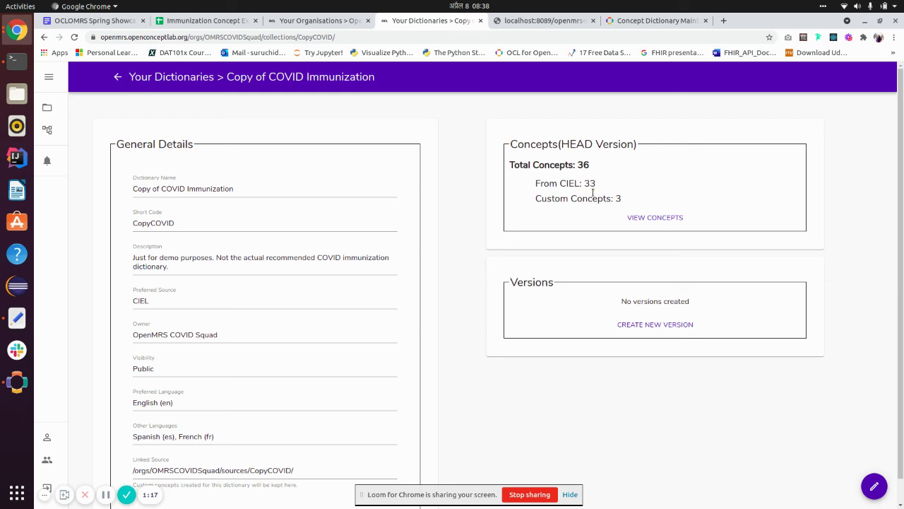
- Go to Dictionaries and list all public dictionaries to find Copy of COVID Immunization
click(47, 106)
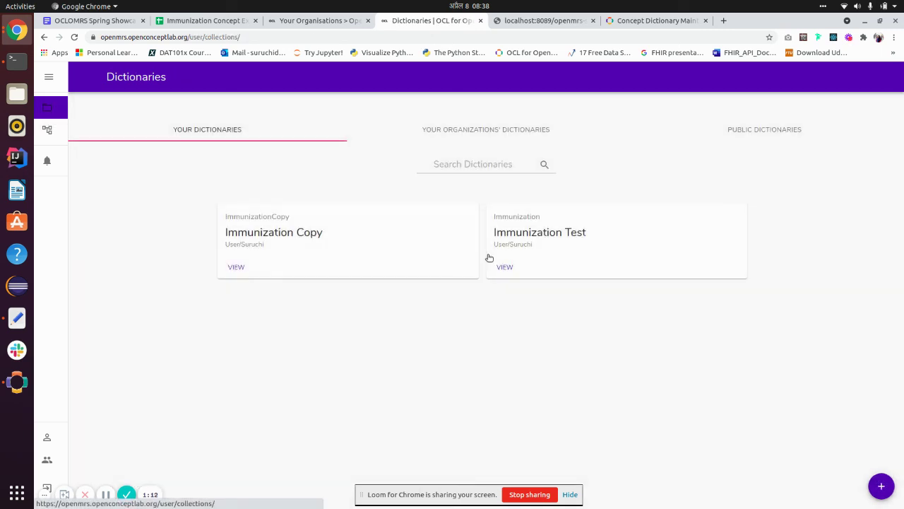
click(753, 128)
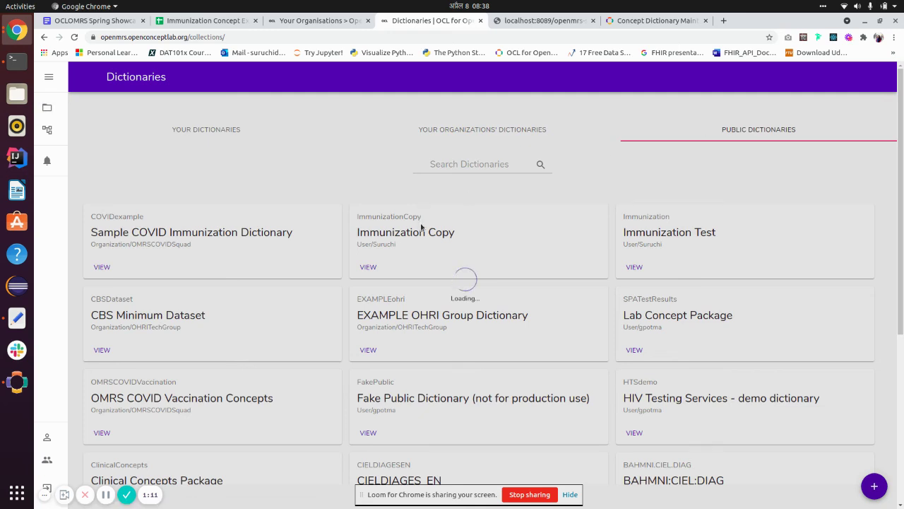